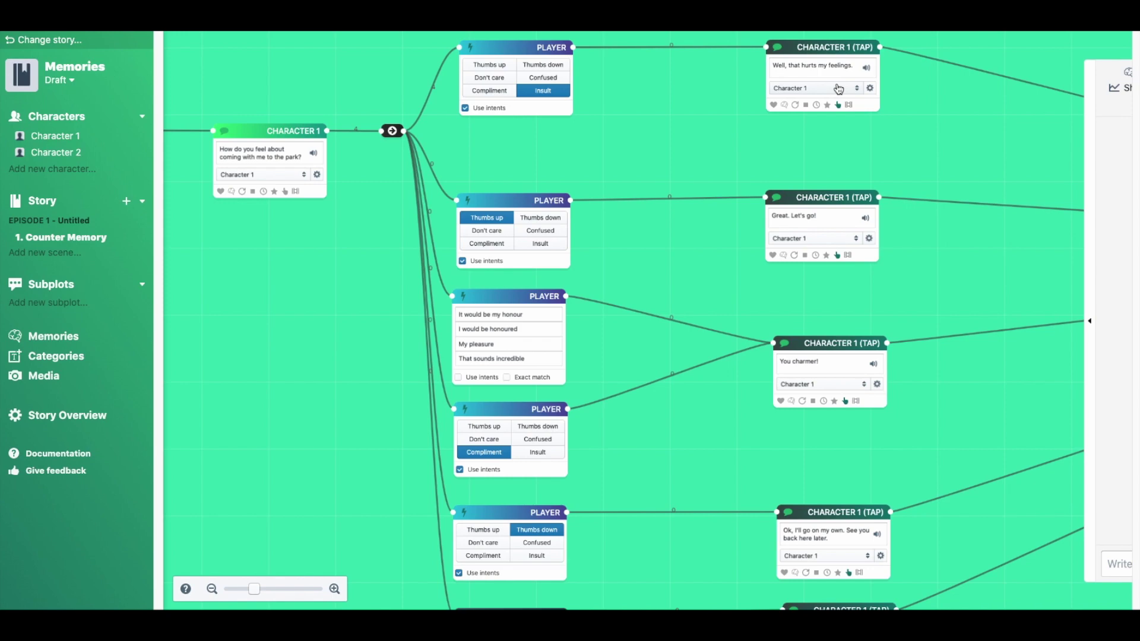
# Step: Add a Memory node and begin a new counter memory named insult_character1
pyautogui.rightClick(657, 96)
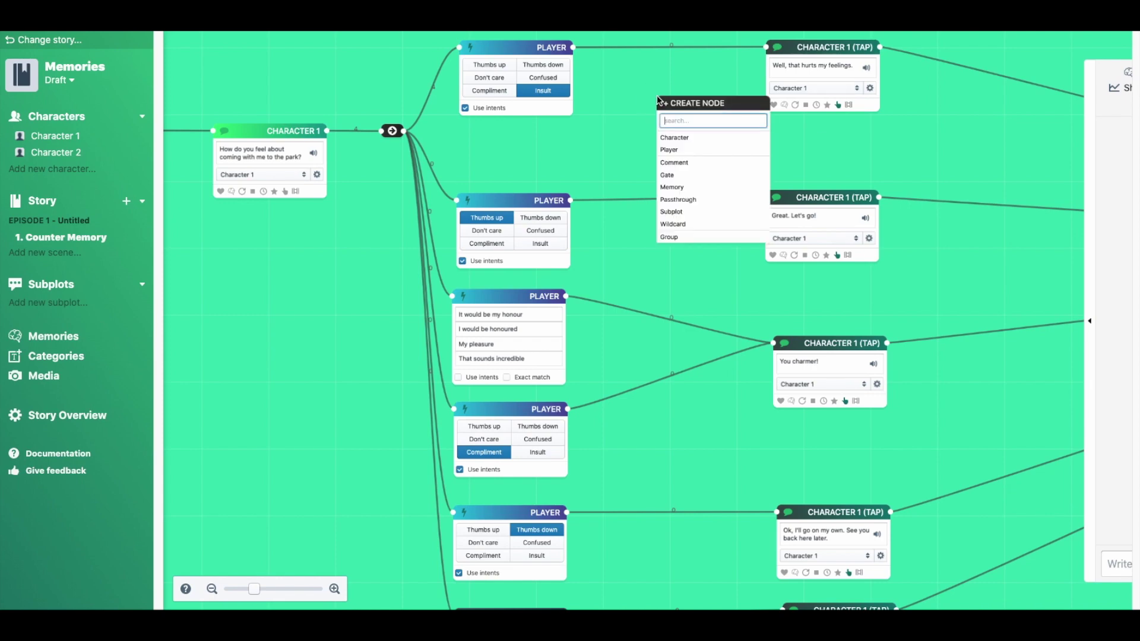
pyautogui.click(684, 186)
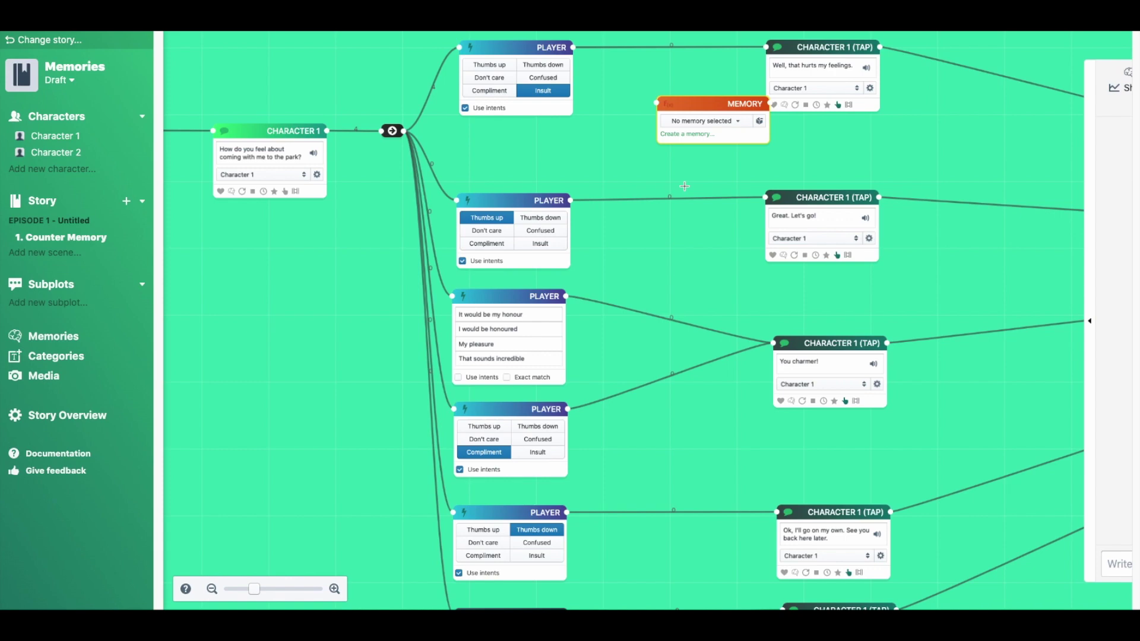
pyautogui.click(686, 134)
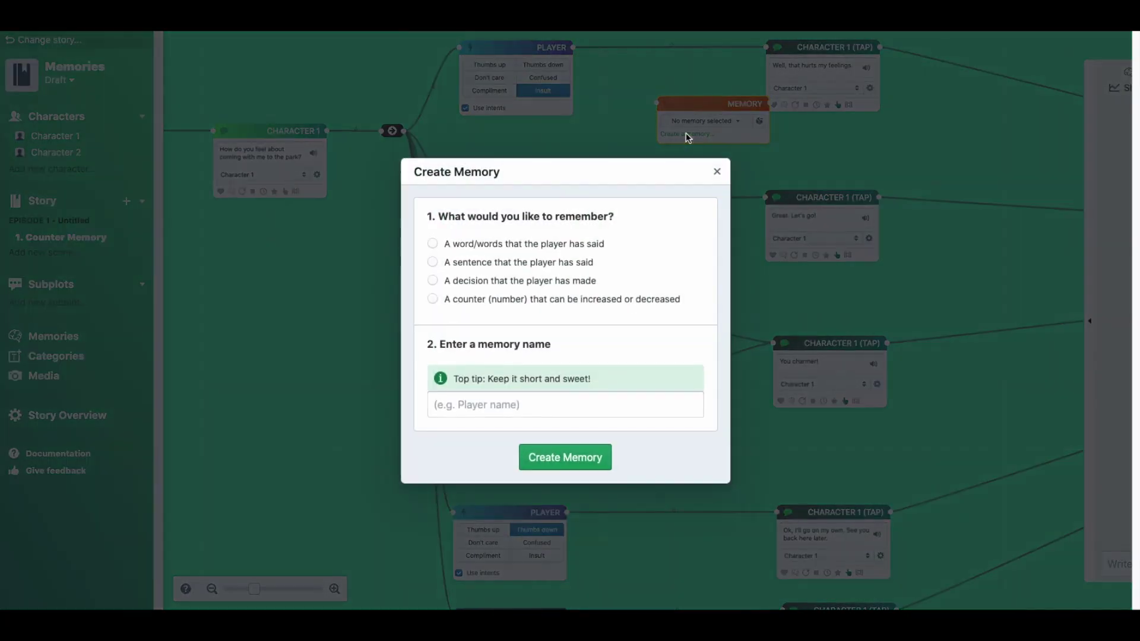
pyautogui.click(455, 303)
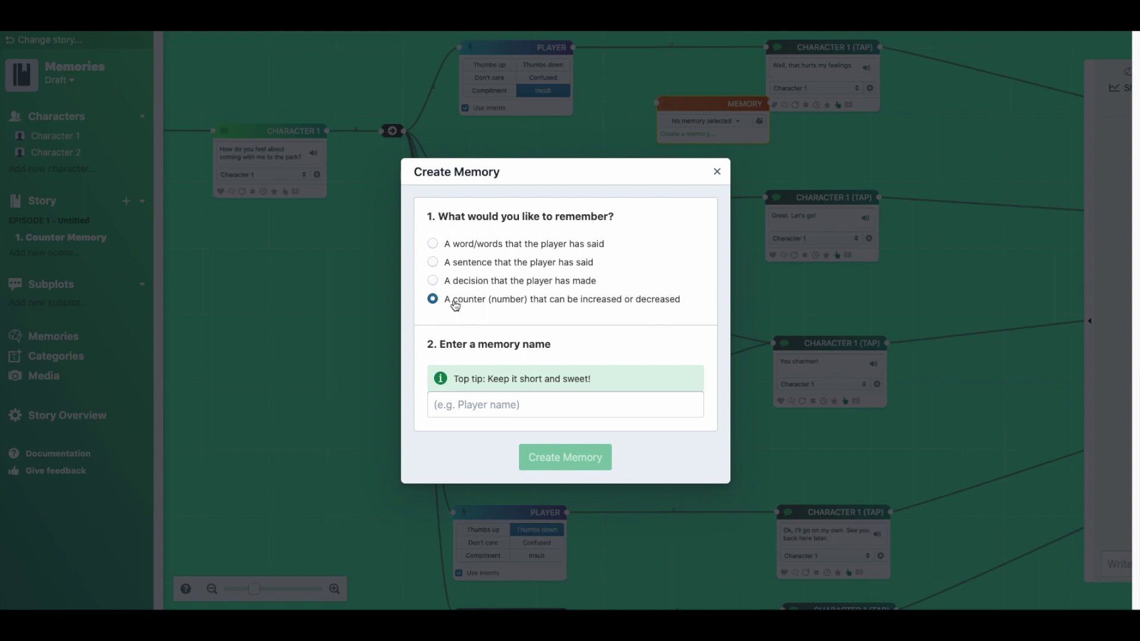
pyautogui.click(461, 409)
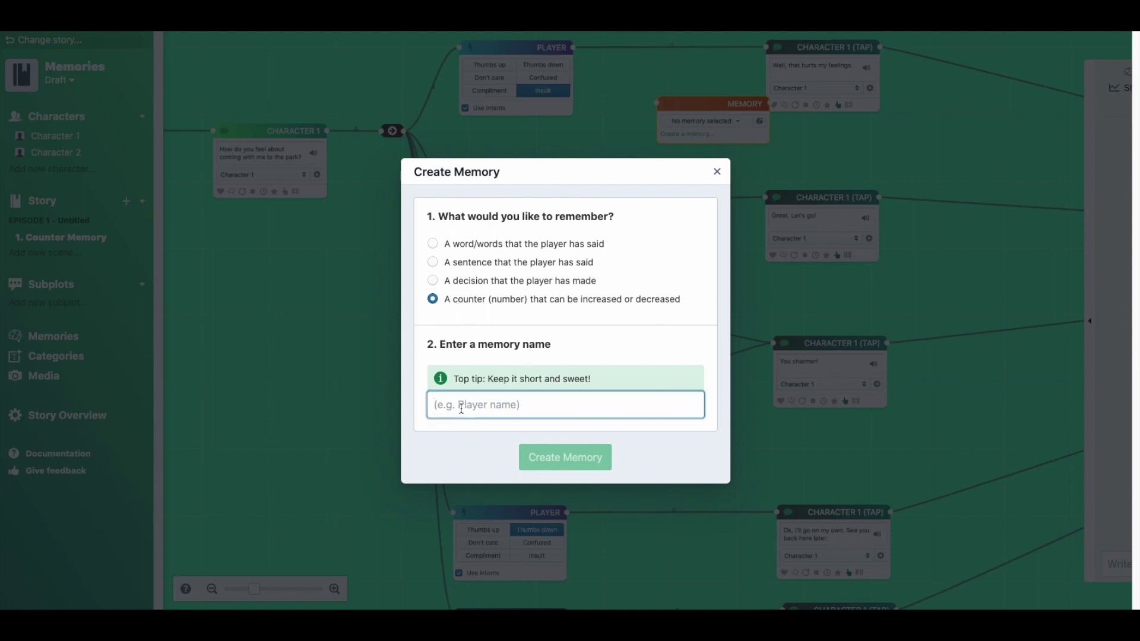
pyautogui.write('insult_character1')
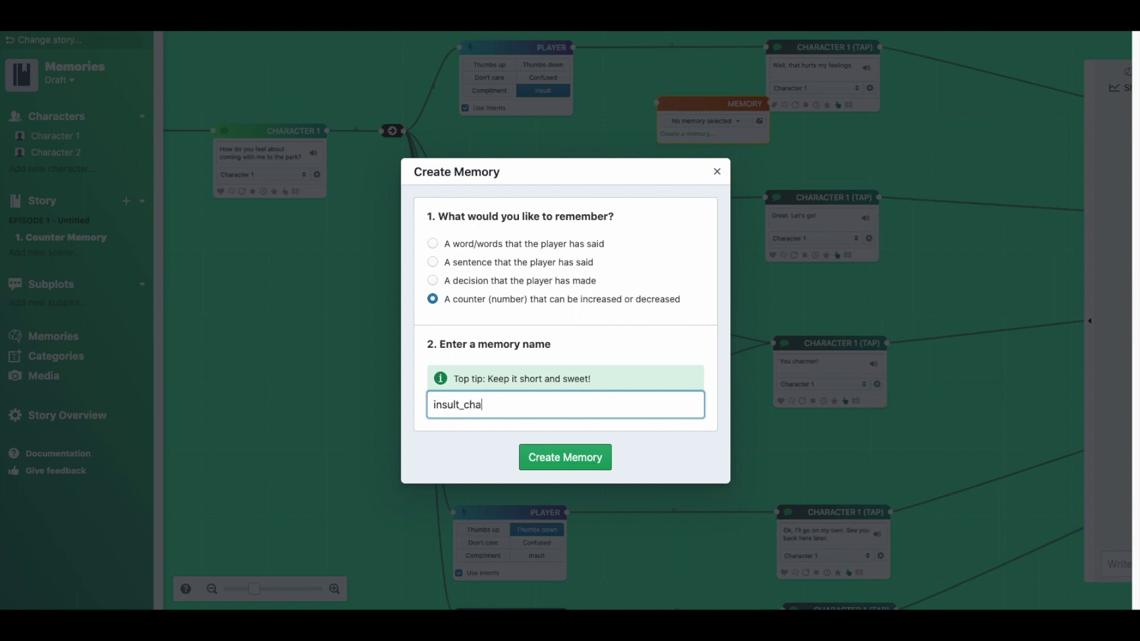
# Step: Create the insult_character1 counter and set the node to increment it by 1
pyautogui.click(594, 462)
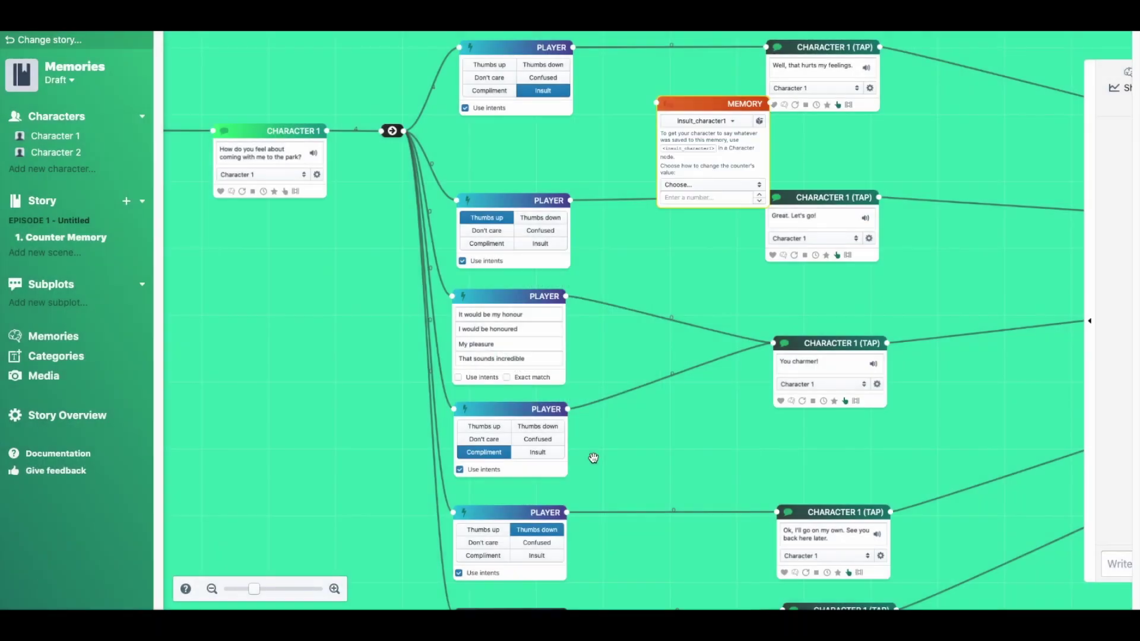
pyautogui.scroll(5, 692, 257)
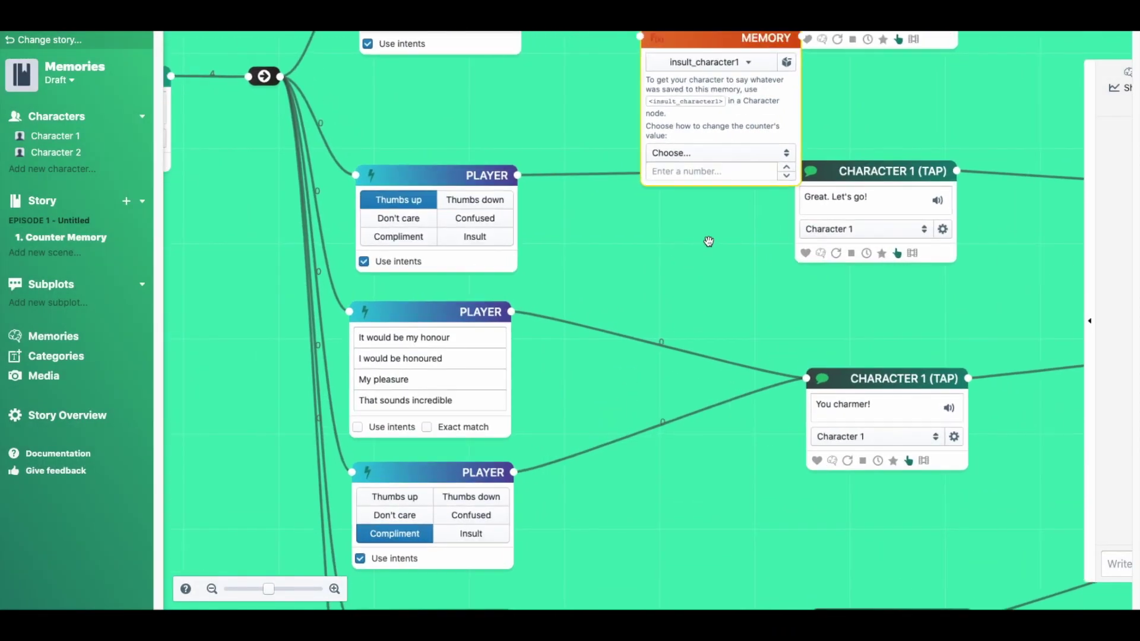
pyautogui.moveTo(847, 89); pyautogui.dragTo(751, 340)
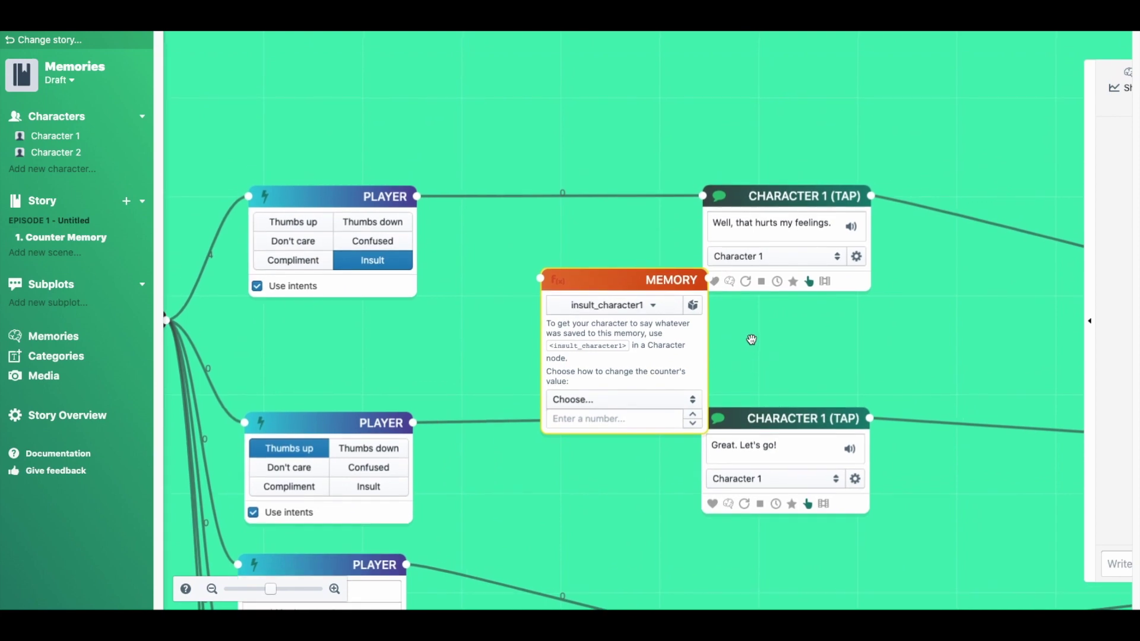
pyautogui.moveTo(660, 279); pyautogui.dragTo(616, 267)
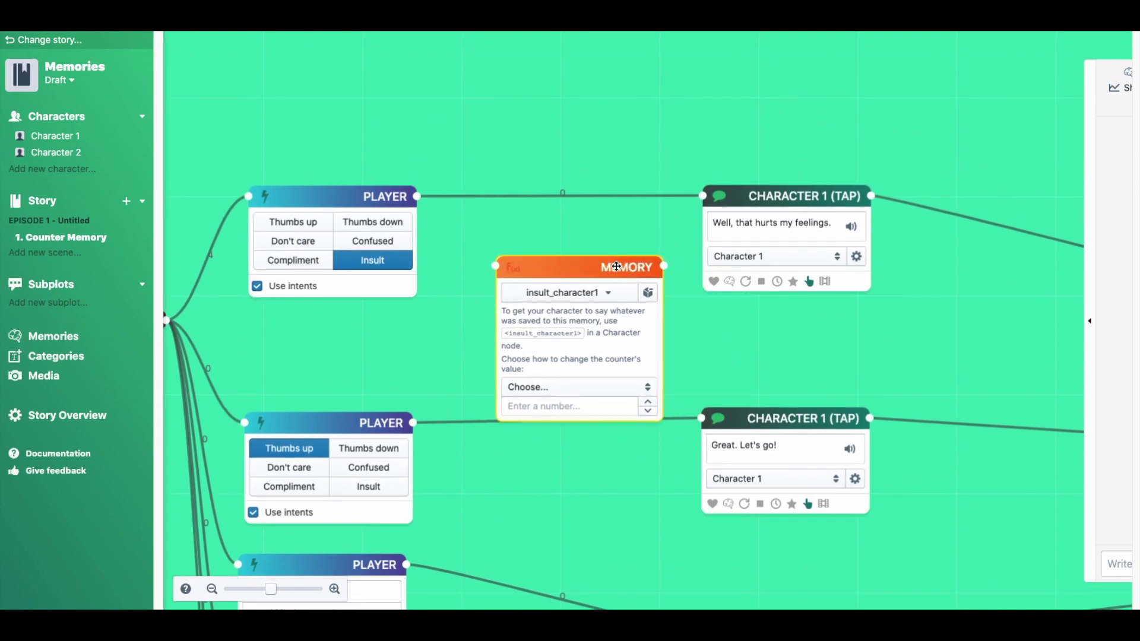
pyautogui.click(606, 392)
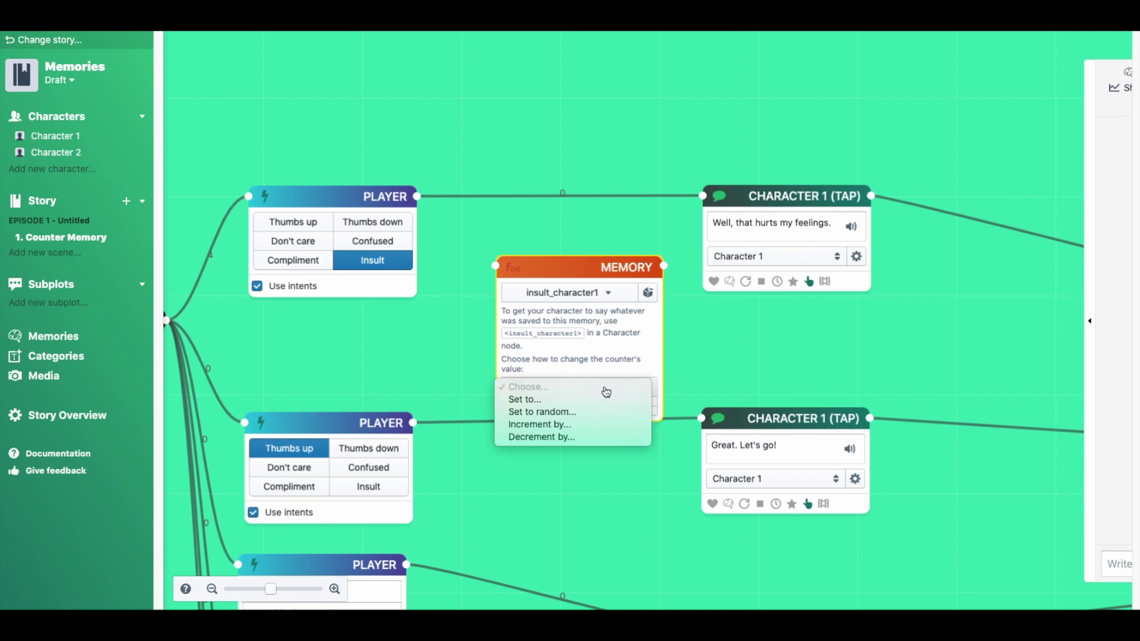
pyautogui.click(601, 425)
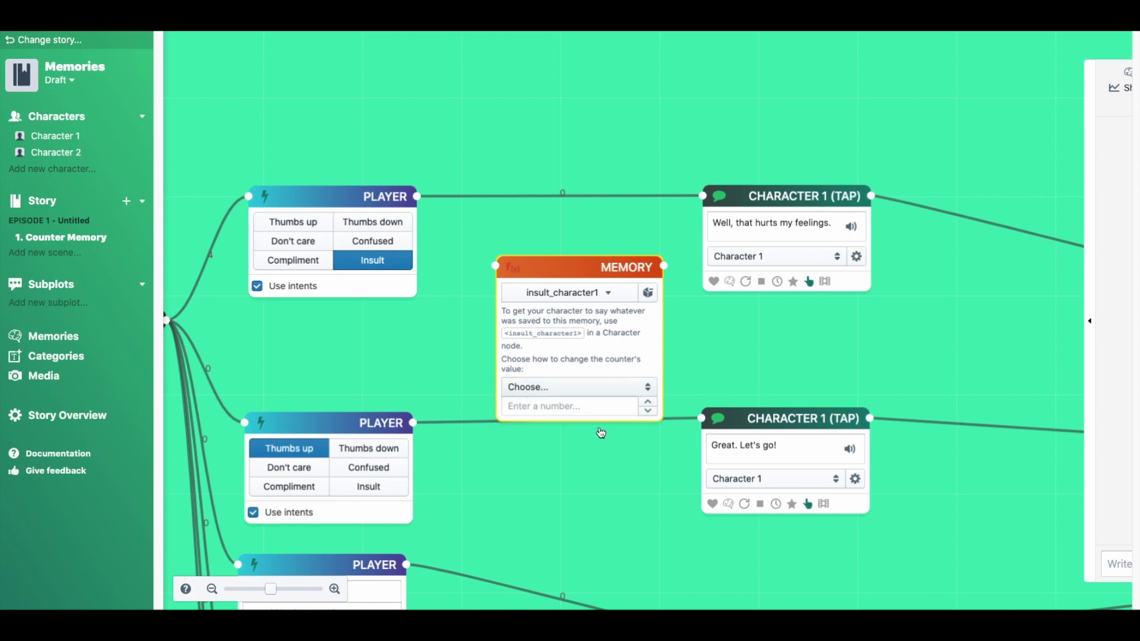
pyautogui.click(650, 404)
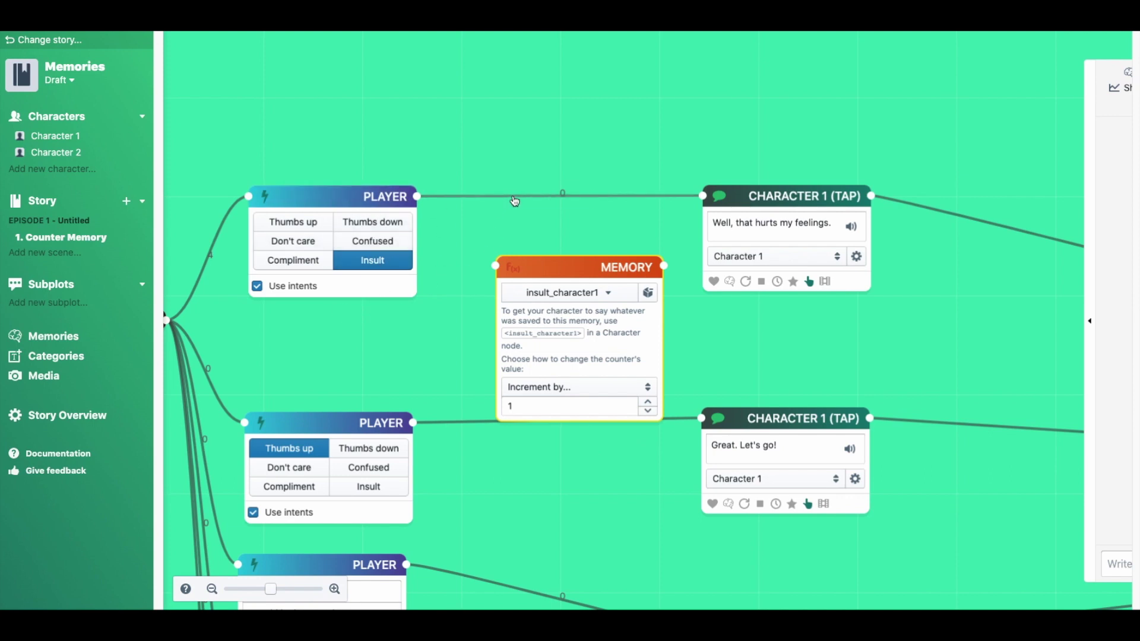
# Step: Replace the Insult-to-reply link with Insult choice → Memory node → Character 1's hurt reply
pyautogui.moveTo(515, 201)
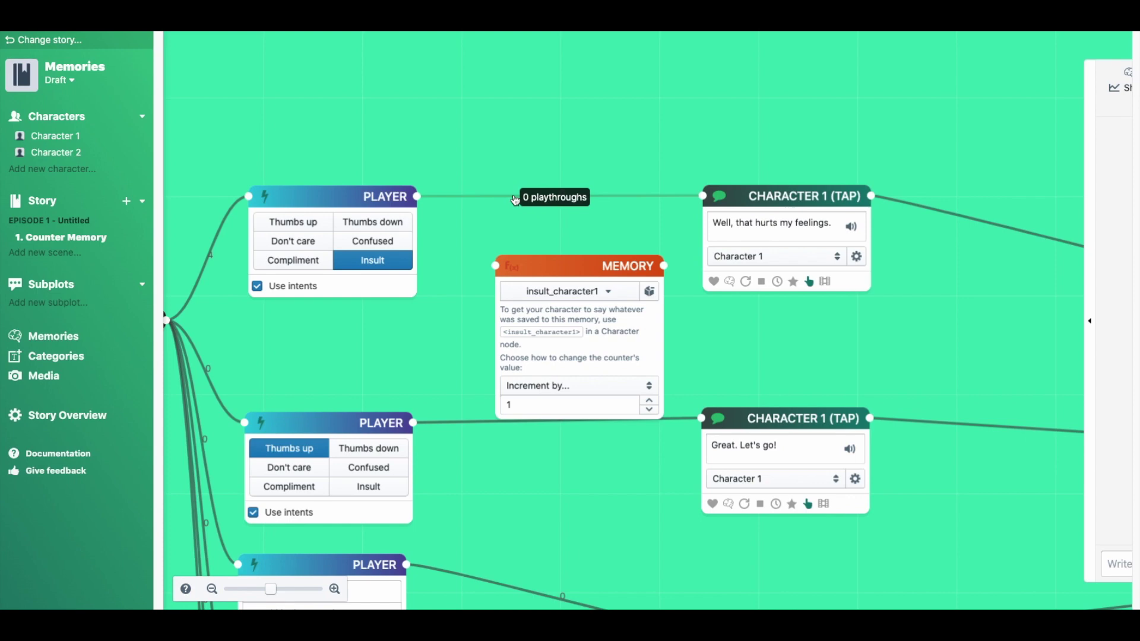
pyautogui.click(514, 198)
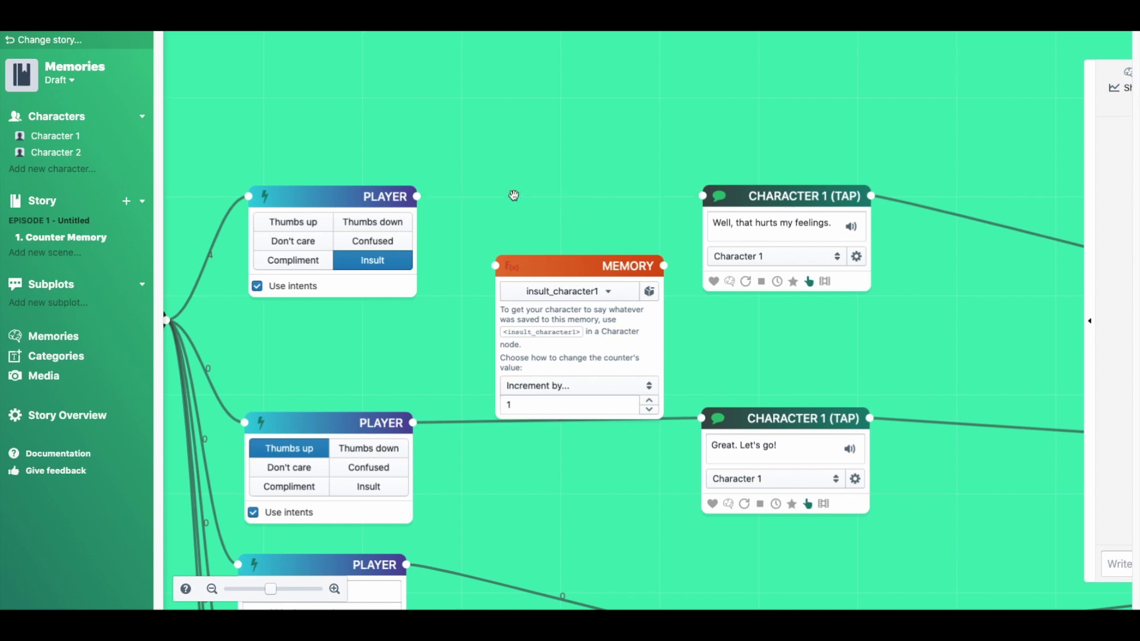
pyautogui.moveTo(543, 256); pyautogui.dragTo(527, 182)
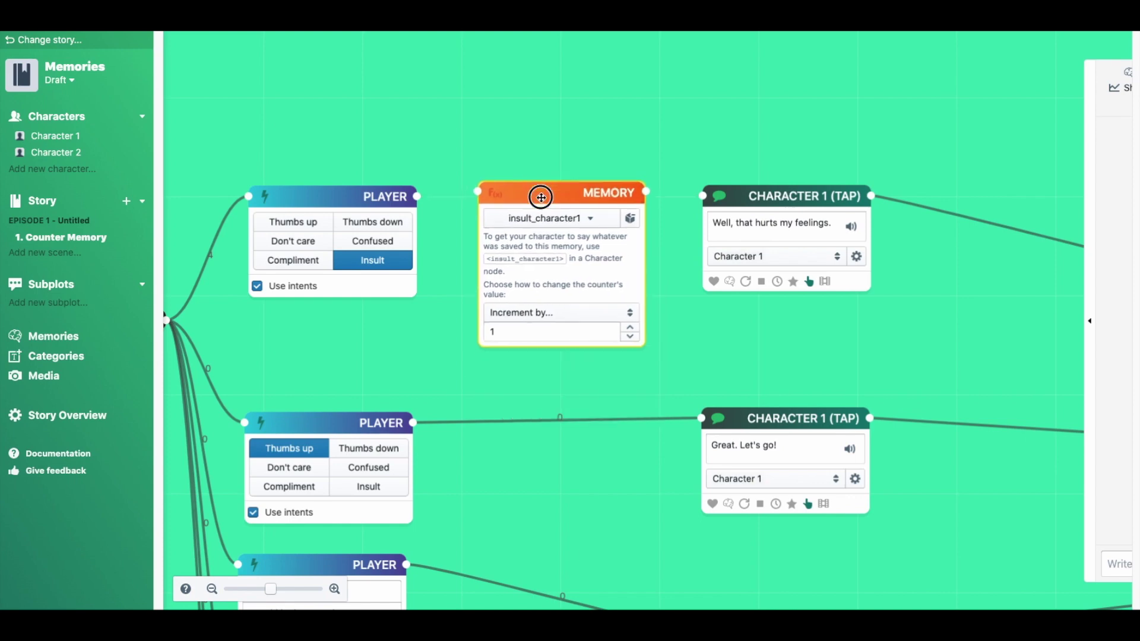
pyautogui.moveTo(416, 197); pyautogui.dragTo(484, 192)
pyautogui.moveTo(646, 193); pyautogui.dragTo(704, 196)
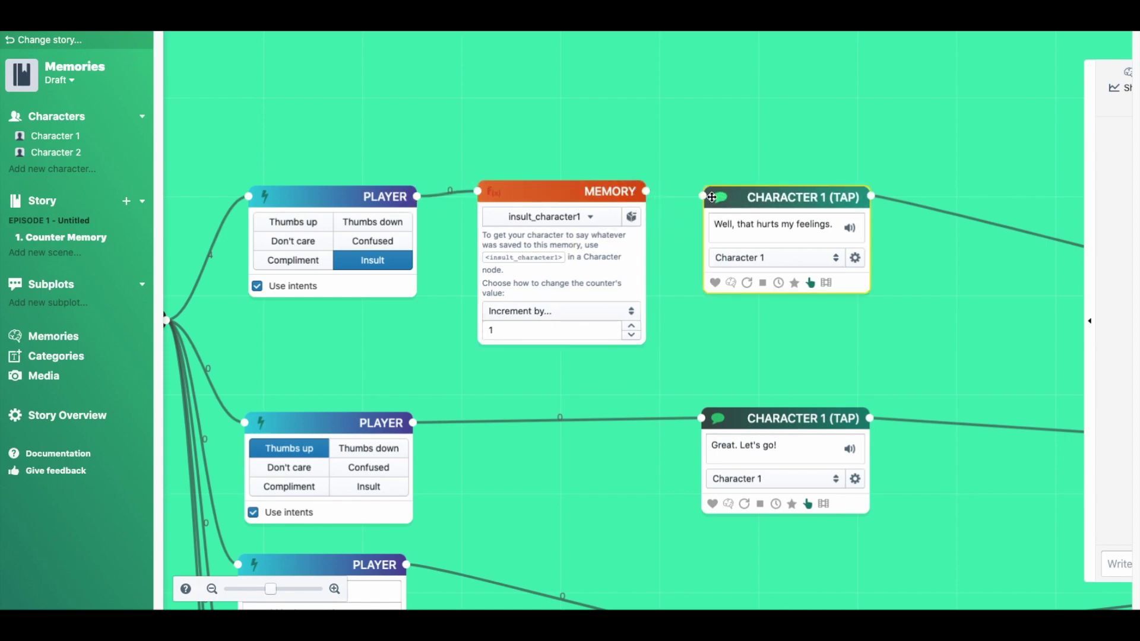
pyautogui.scroll(-5, 681, 219)
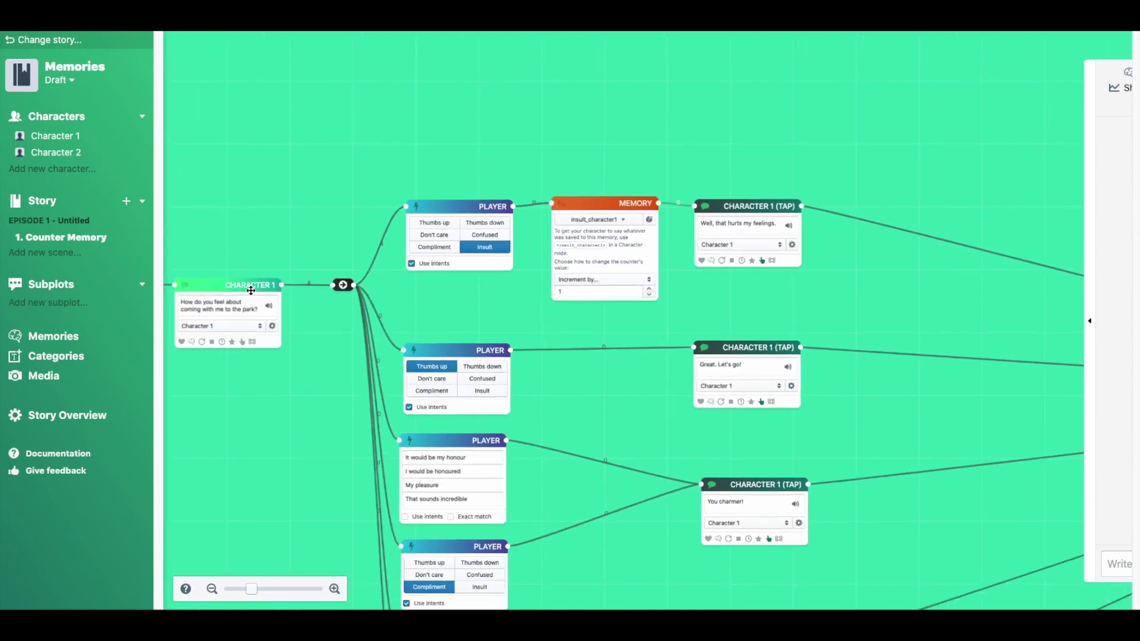
# Step: Start the chat preview from the opening Character 1 question node
pyautogui.click(249, 292)
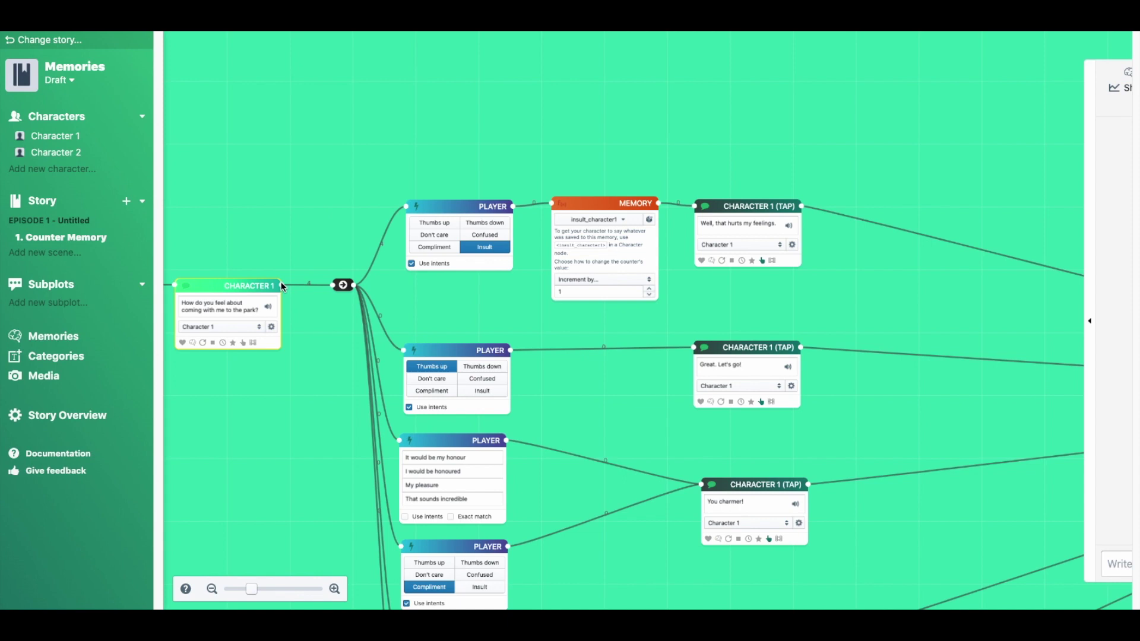
pyautogui.click(1087, 219)
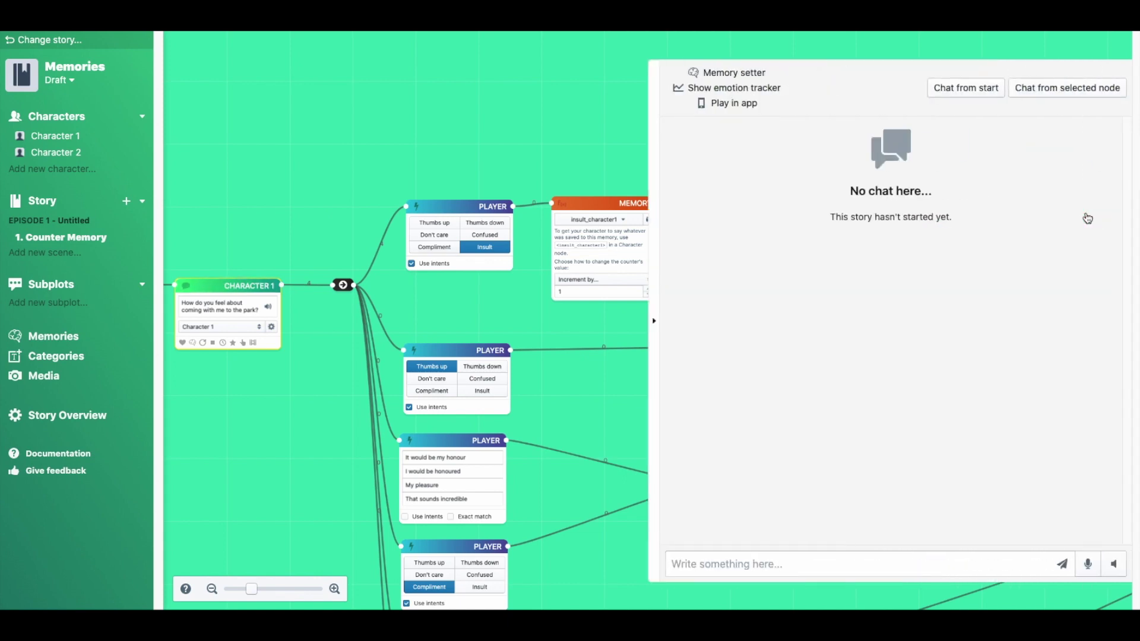
pyautogui.click(1042, 90)
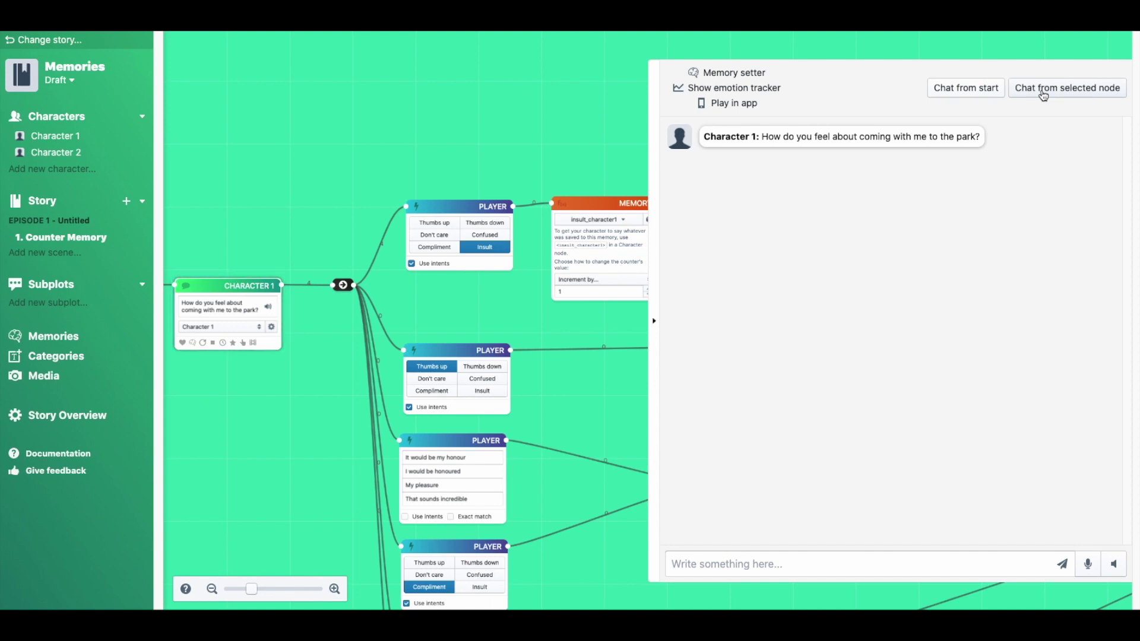
# Step: Send 'I hate you', get 'Well, that hurts my feelings.', then collapse the preview
pyautogui.click(694, 566)
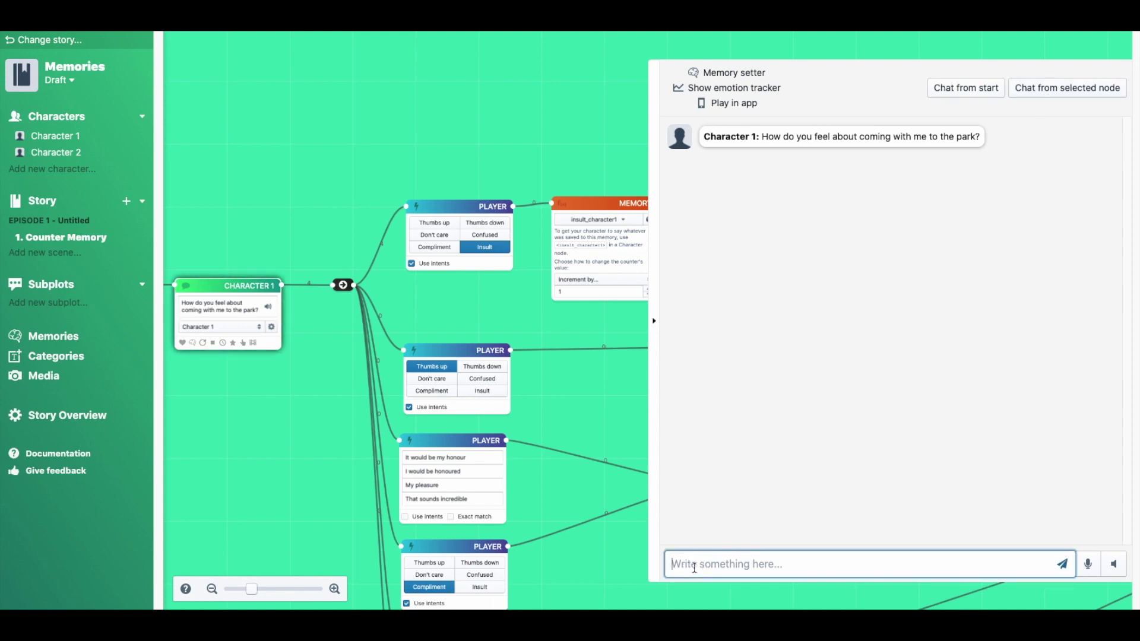
pyautogui.write('I ha')
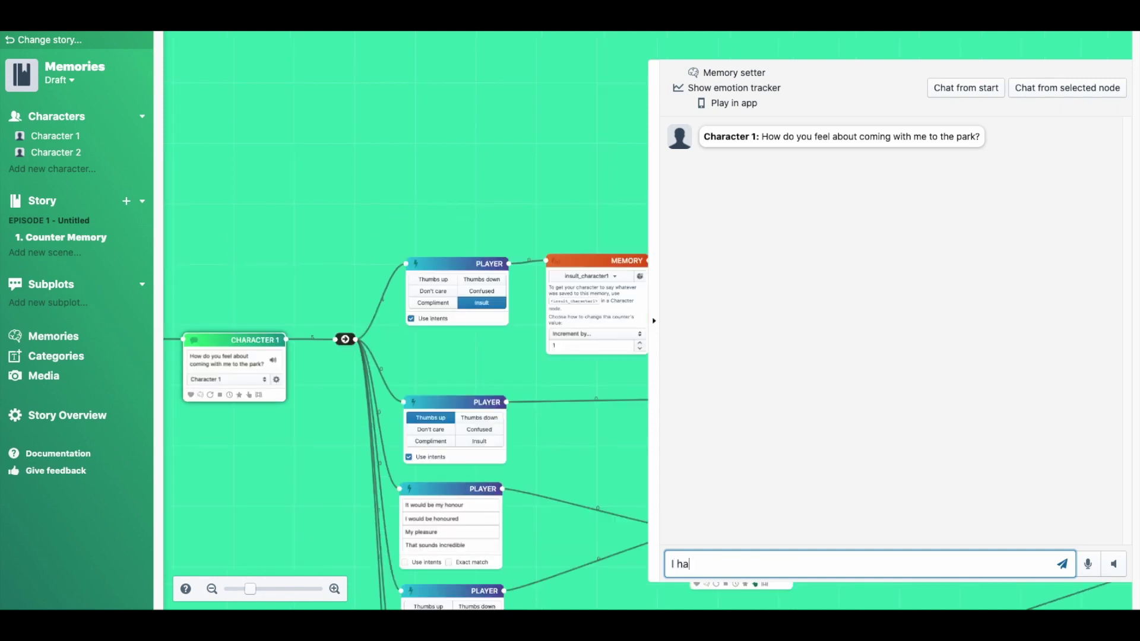
pyautogui.write('te you')
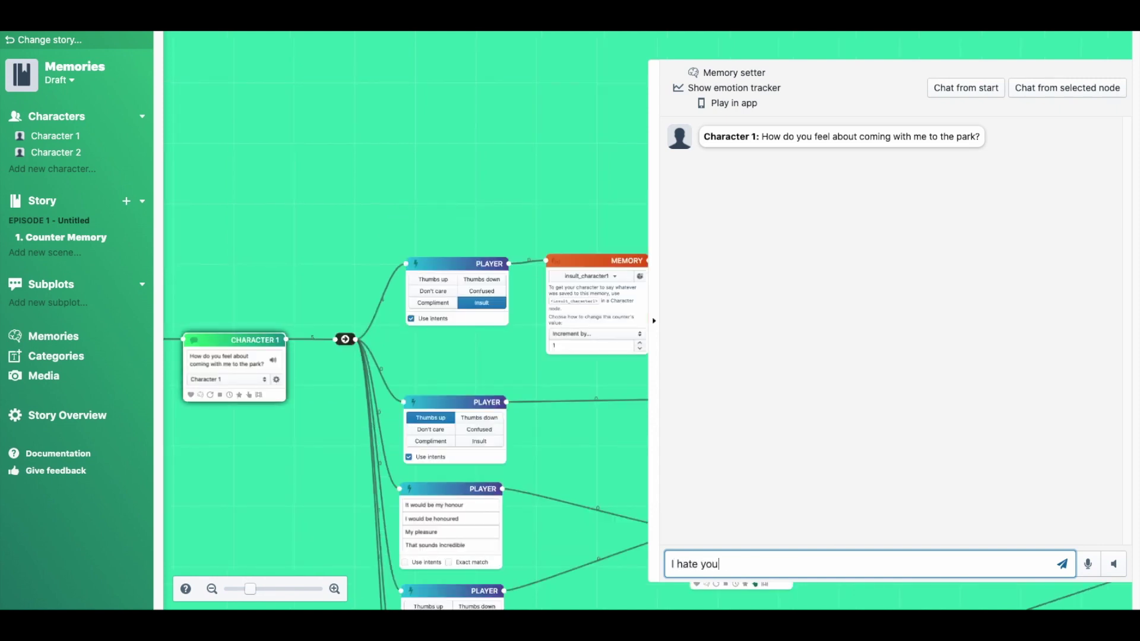
pyautogui.press('Return')
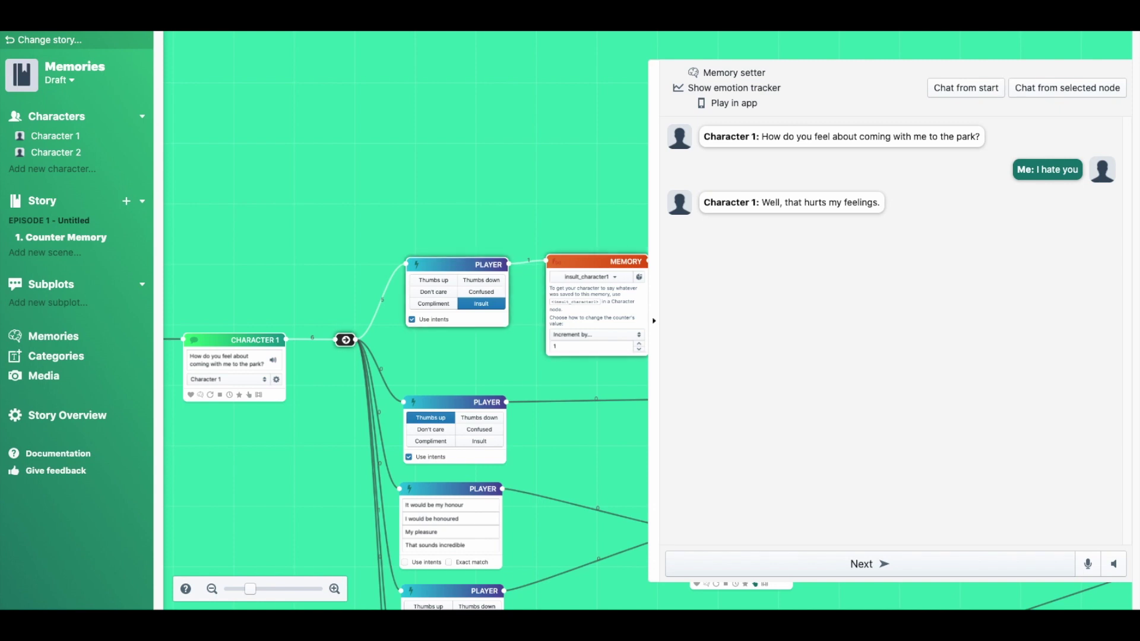
pyautogui.click(654, 395)
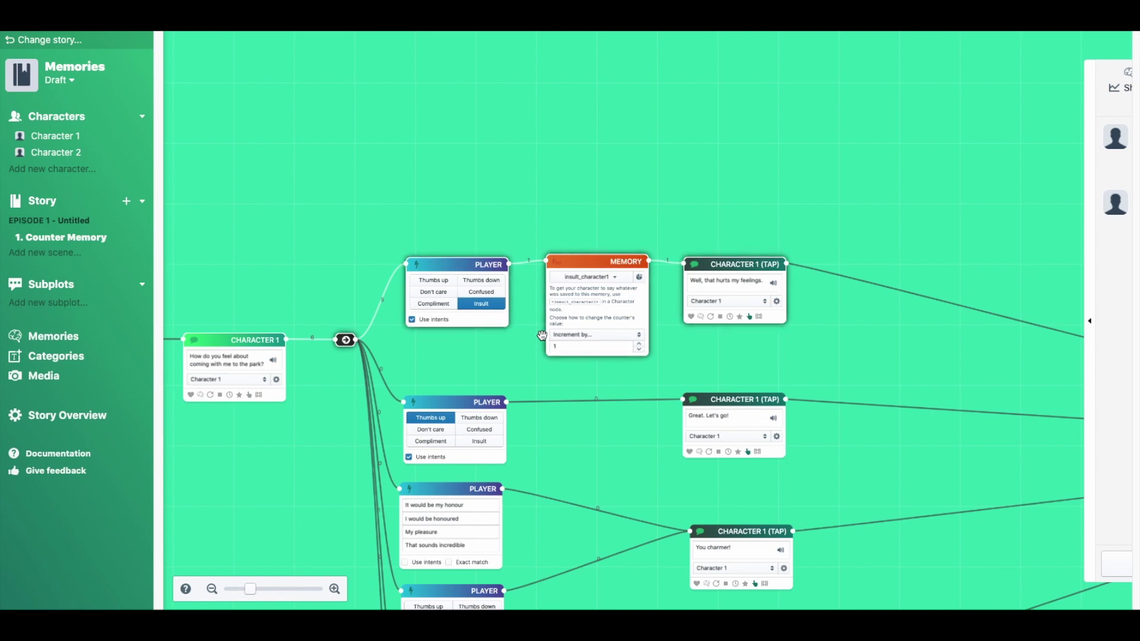
# Step: Append ' You've insulted me <insult_character1> times.' to Character 1's hurt reply
pyautogui.scroll(5, 731, 335)
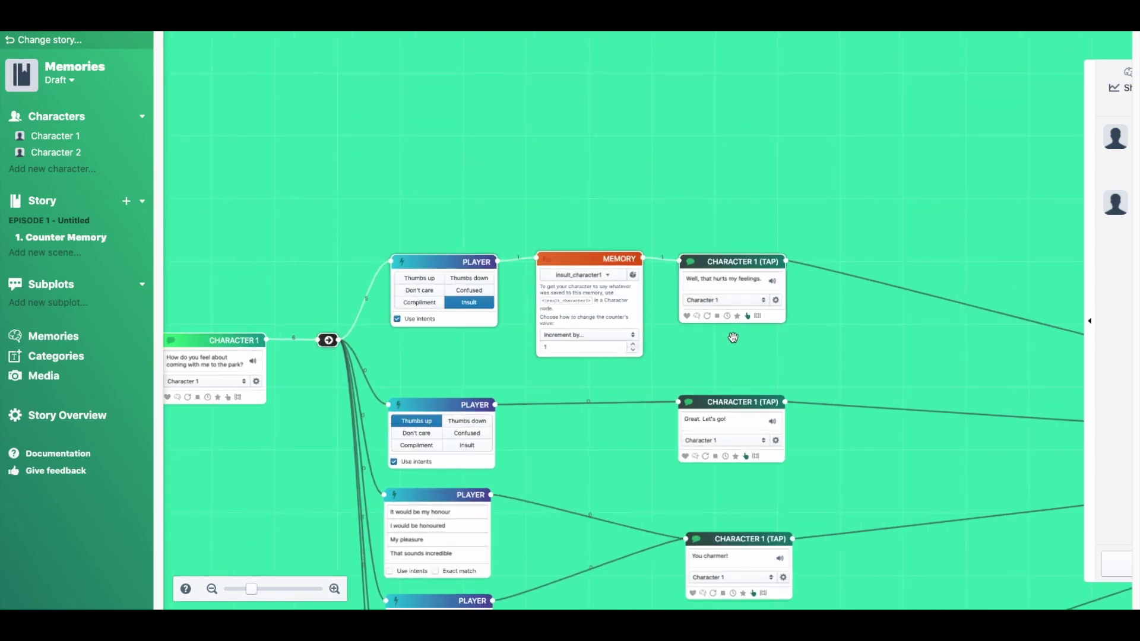
pyautogui.scroll(5, 733, 337)
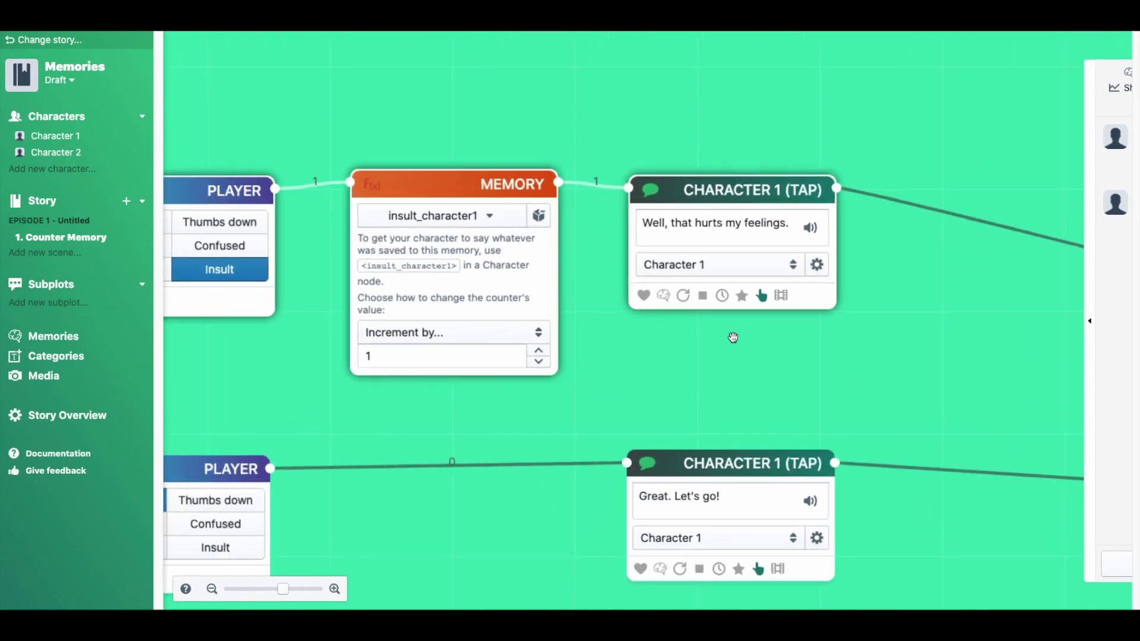
pyautogui.click(798, 214)
pyautogui.write("You've i")
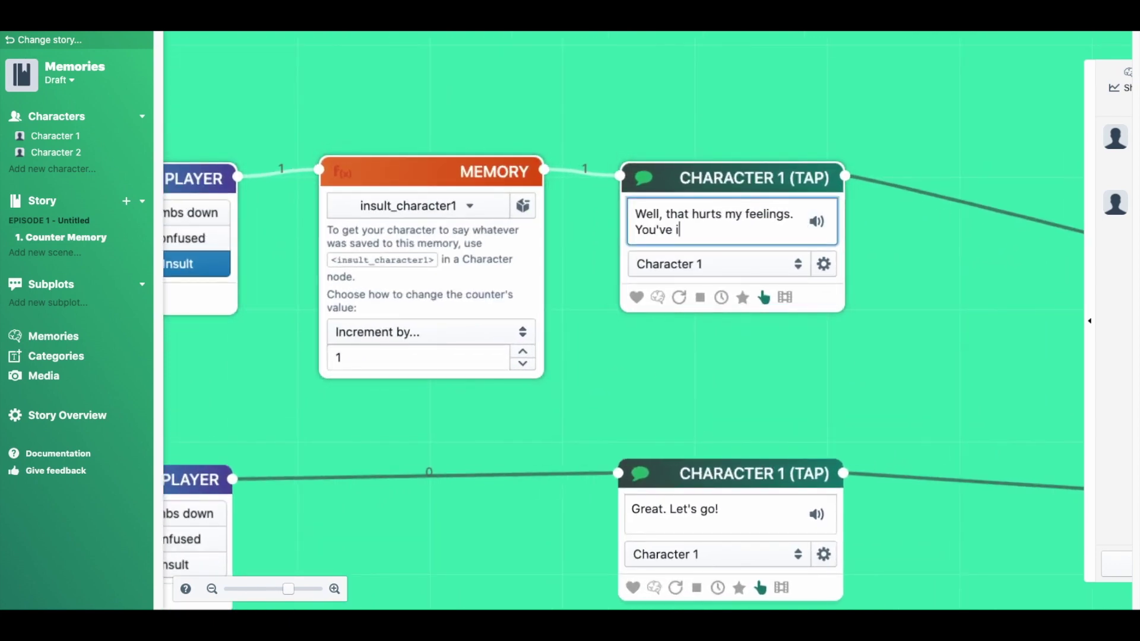
pyautogui.write('nsulted me')
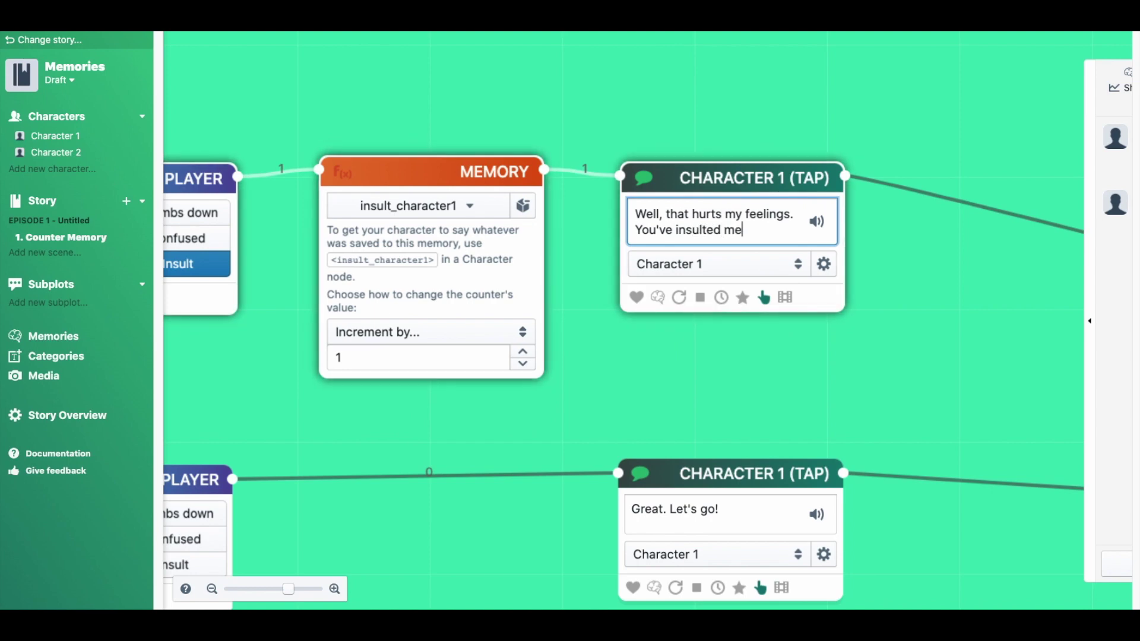
pyautogui.write(' <')
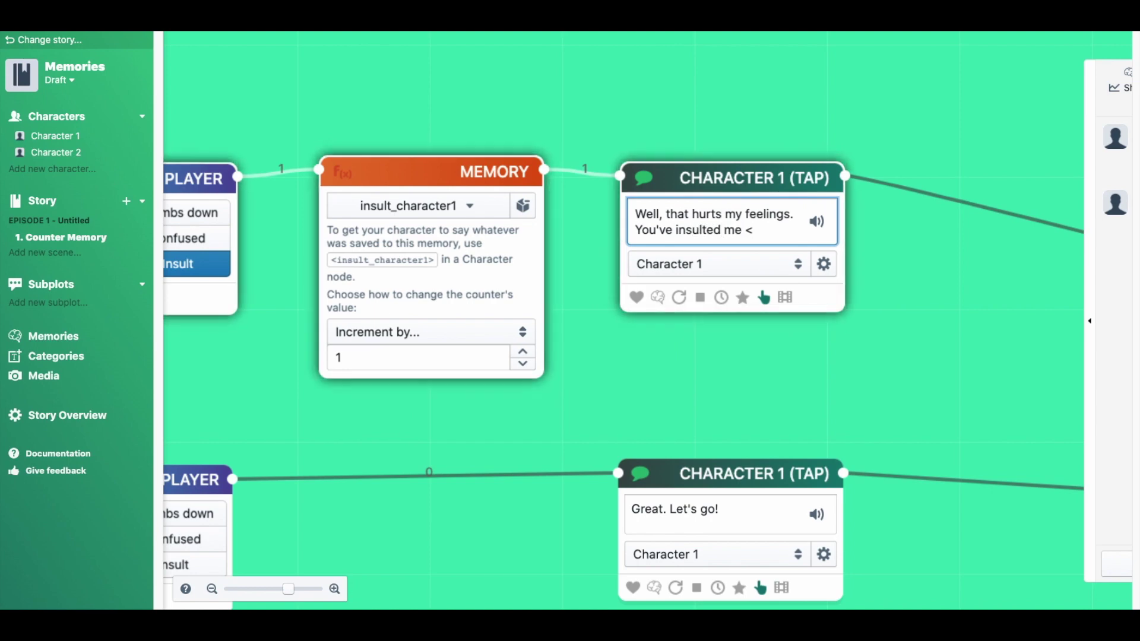
pyautogui.write('ins')
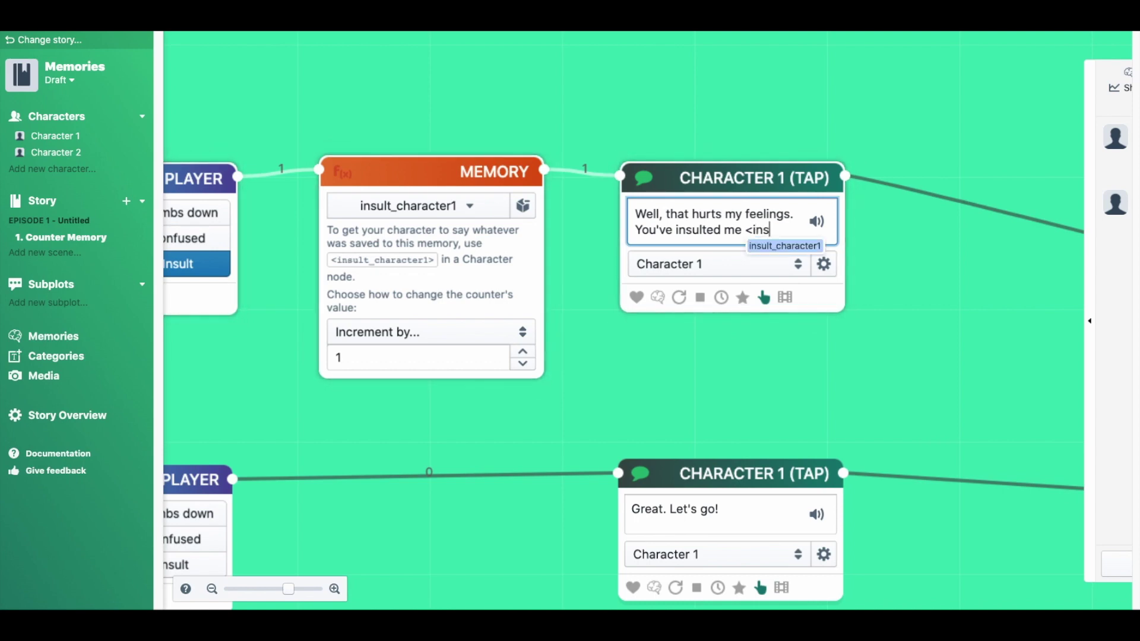
pyautogui.click(816, 247)
pyautogui.click(755, 251)
pyautogui.write('times.')
pyautogui.scroll(-5, 584, 381)
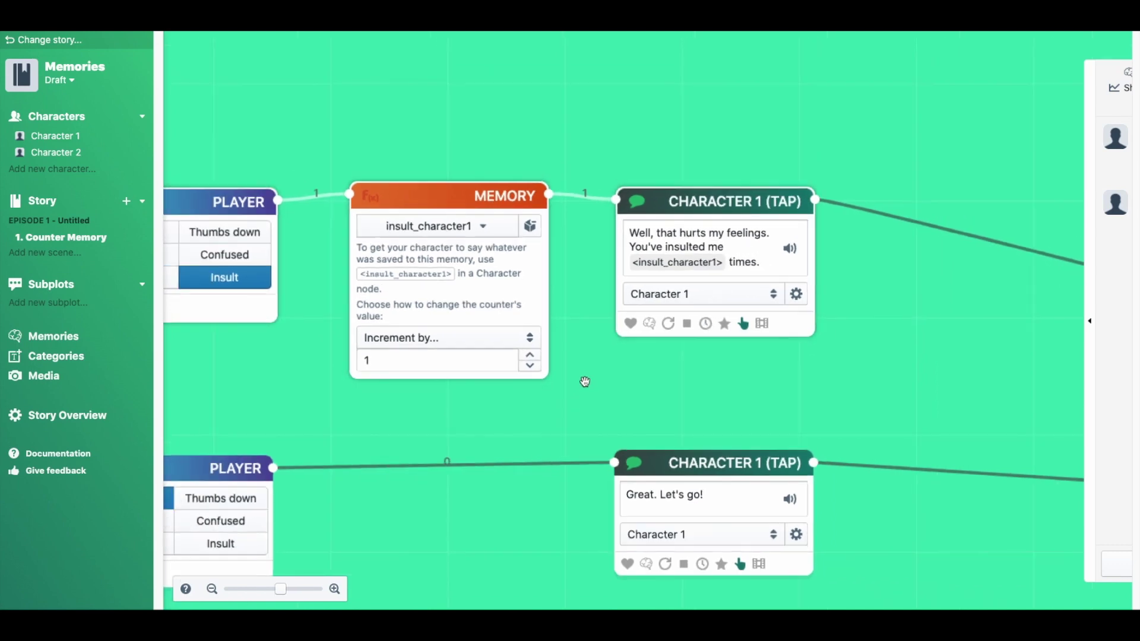
pyautogui.scroll(-5, 585, 382)
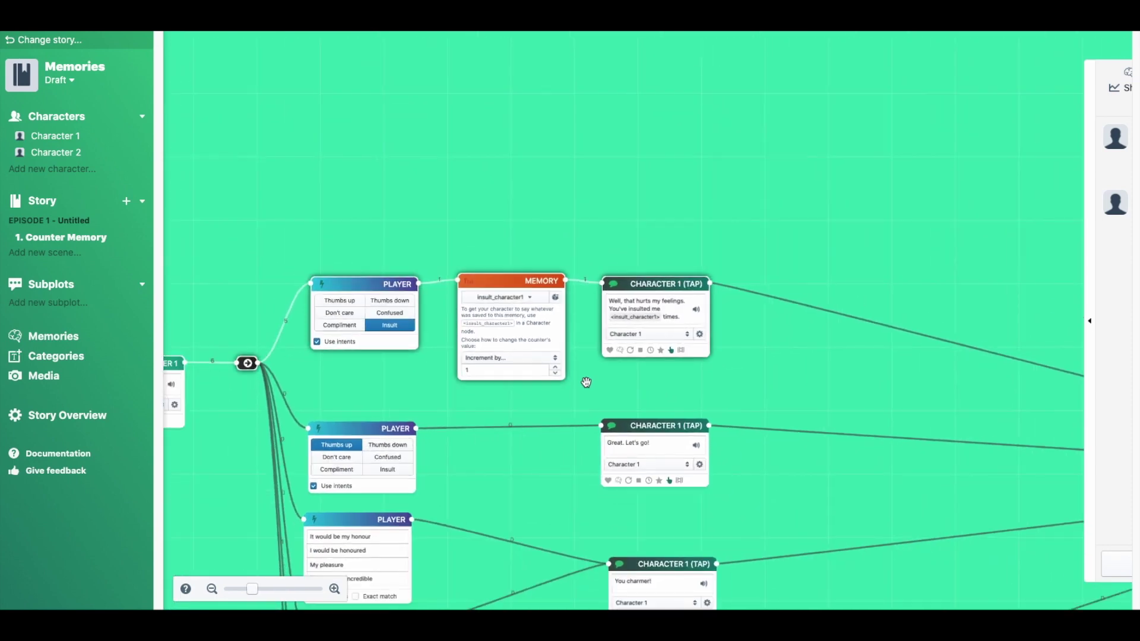
# Step: Rerun the preview with 'I hate you' and confirm the reply 'You've insulted me 2 times.'
pyautogui.click(1090, 233)
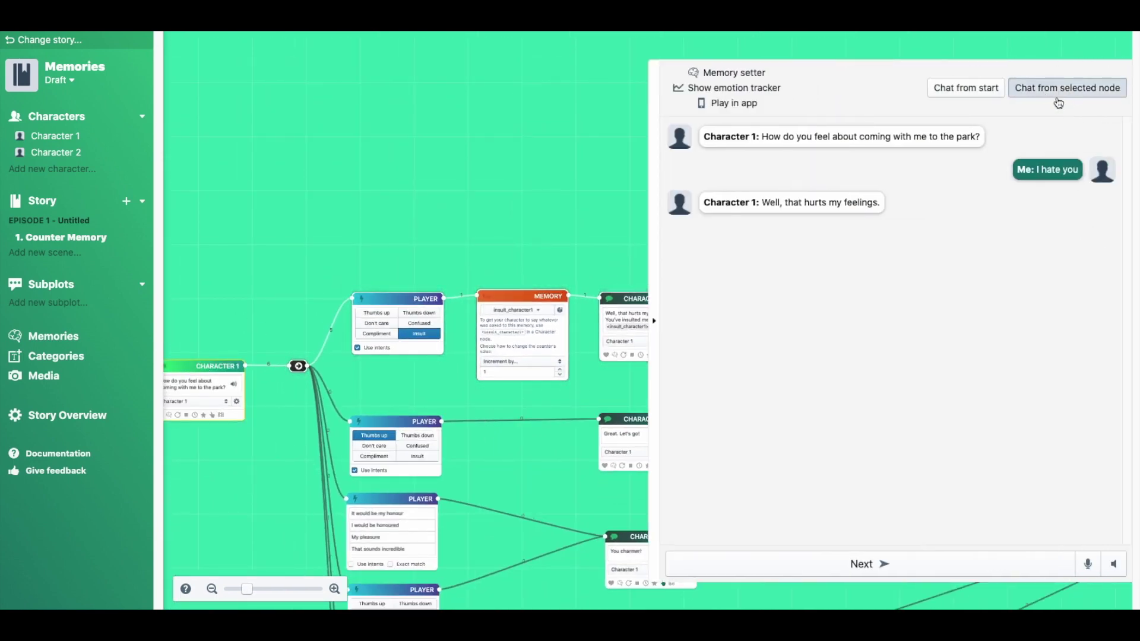
pyautogui.click(1067, 88)
pyautogui.click(719, 564)
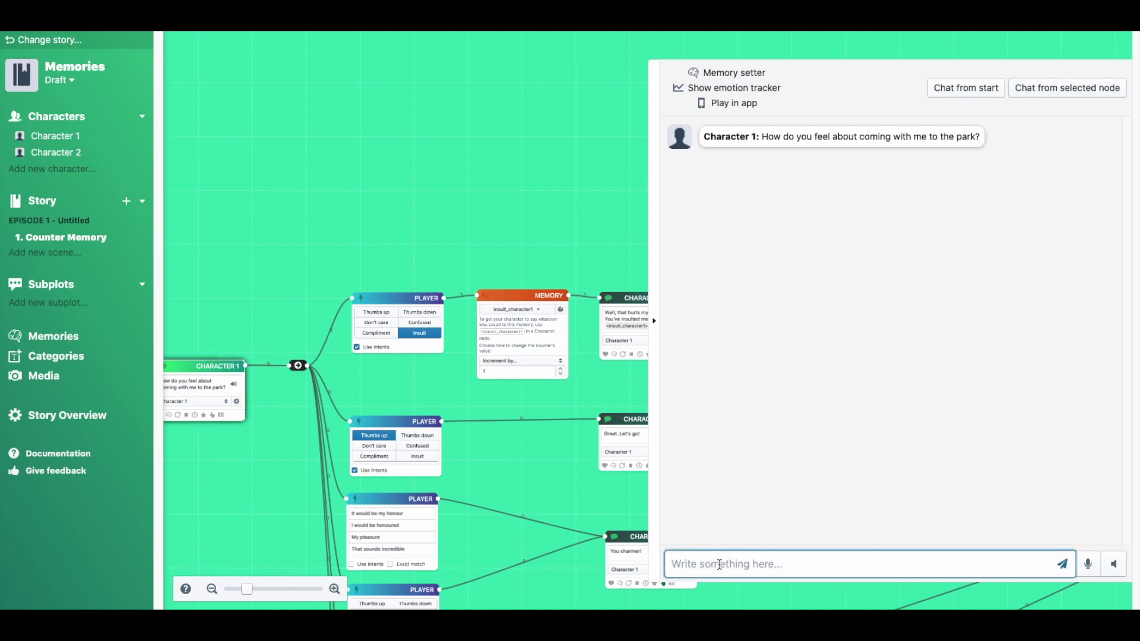
pyautogui.write('I hate you')
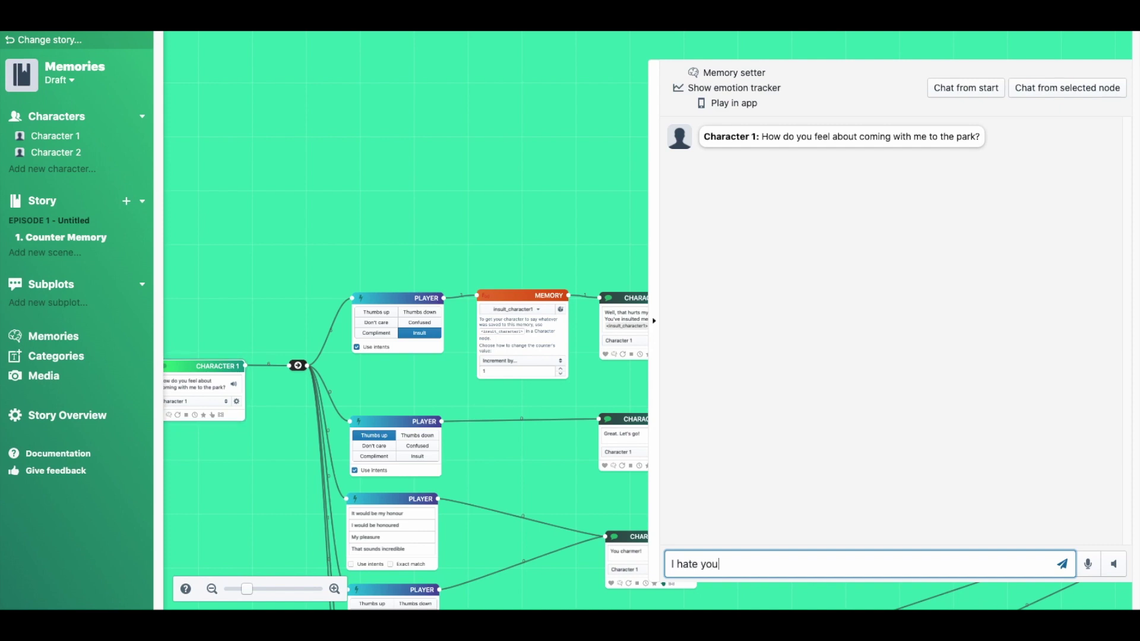
pyautogui.press('Return')
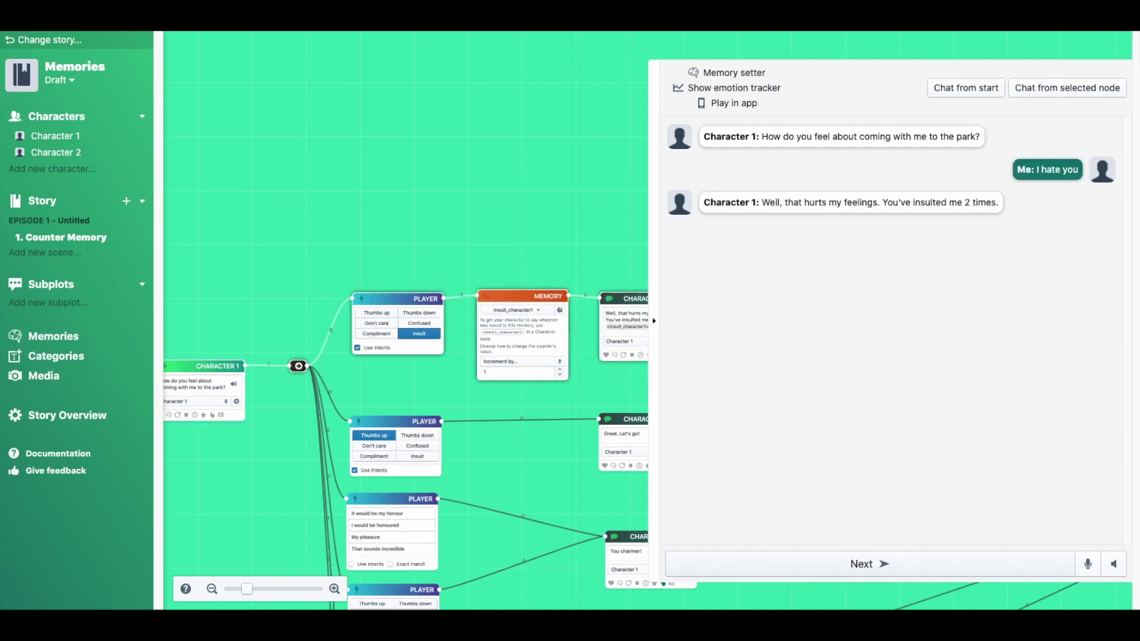
pyautogui.click(653, 321)
pyautogui.moveTo(649, 516); pyautogui.dragTo(694, 280)
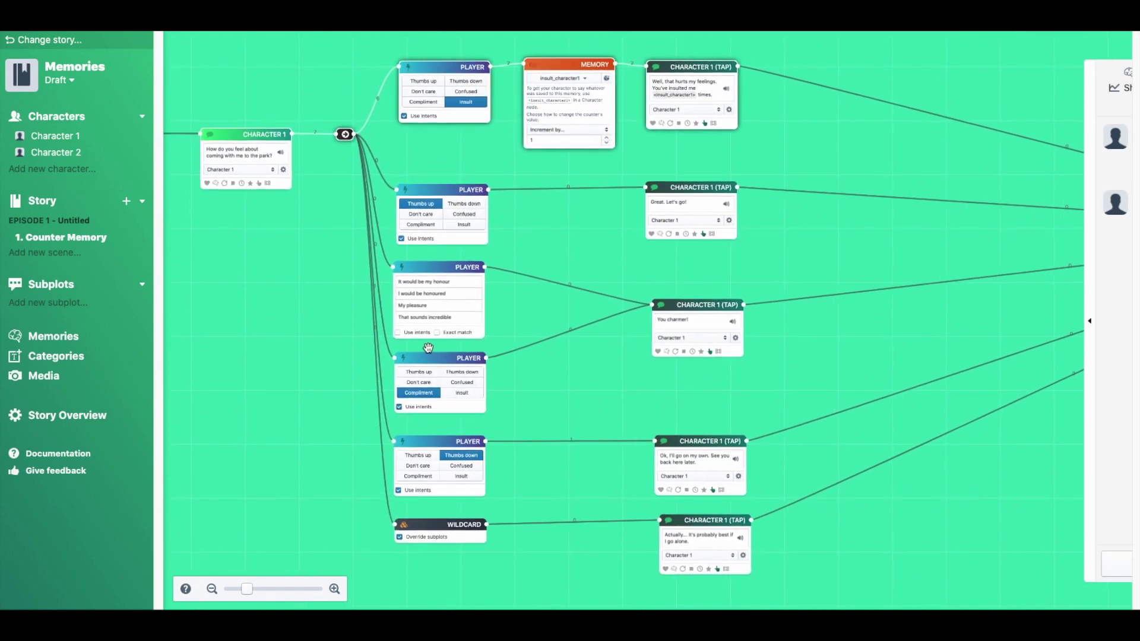
pyautogui.scroll(3, 347, 354)
pyautogui.scroll(2, 348, 355)
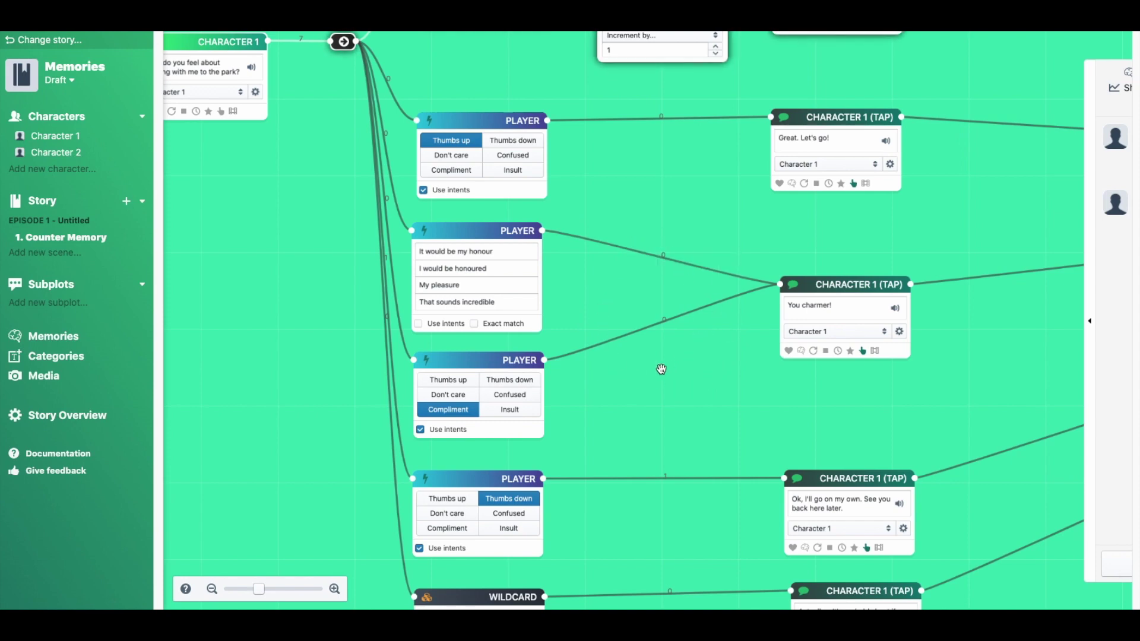
pyautogui.scroll(-3, 660, 369)
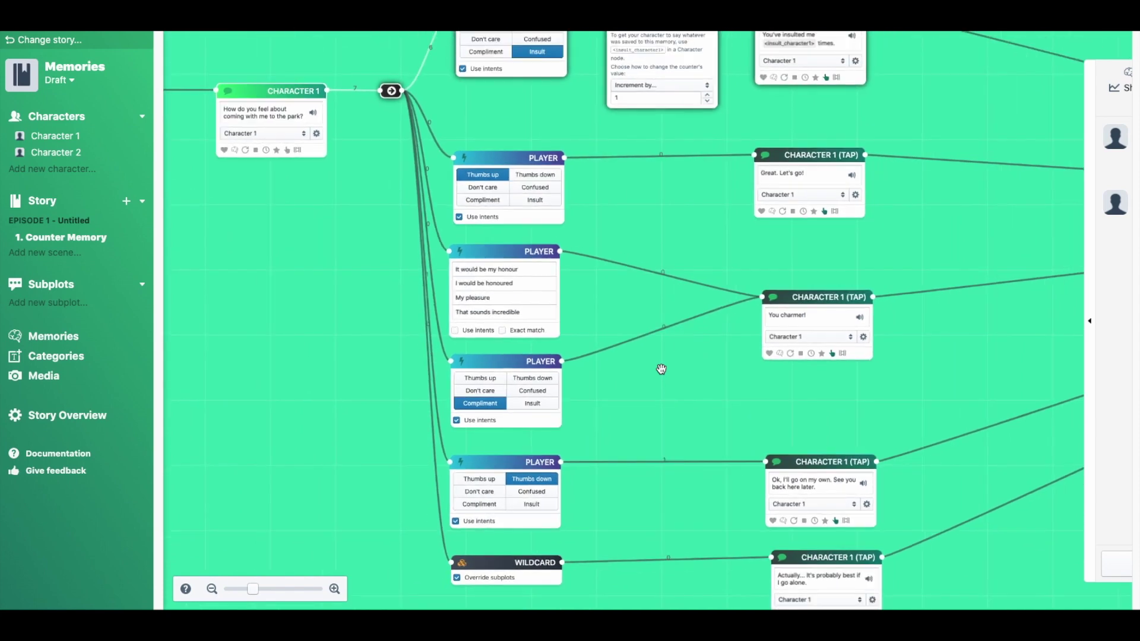
pyautogui.scroll(-2, 661, 369)
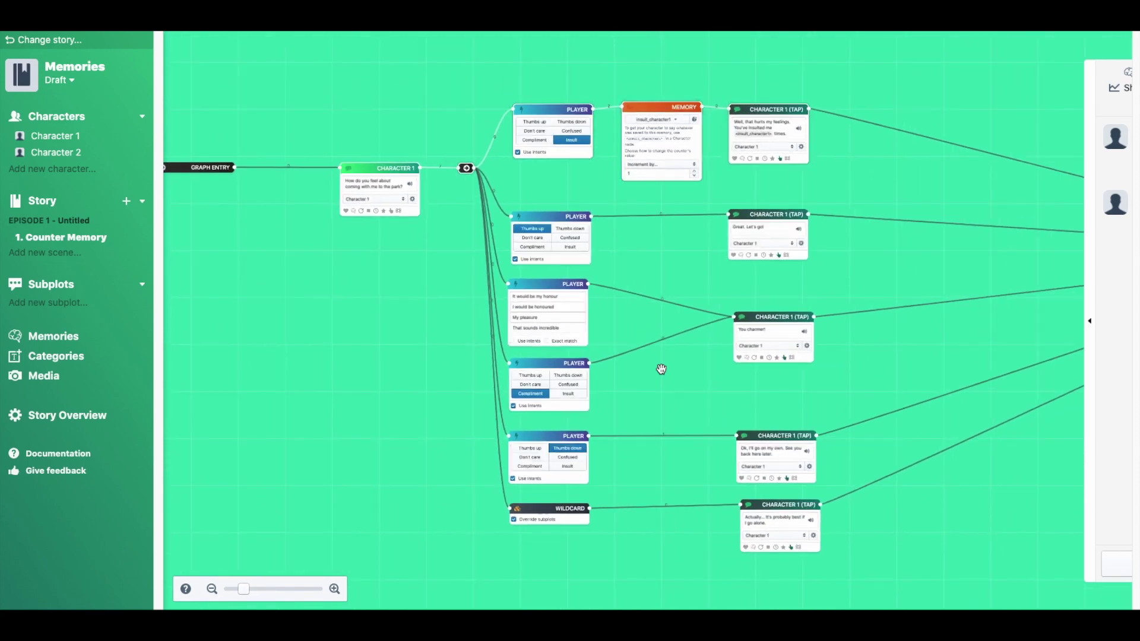